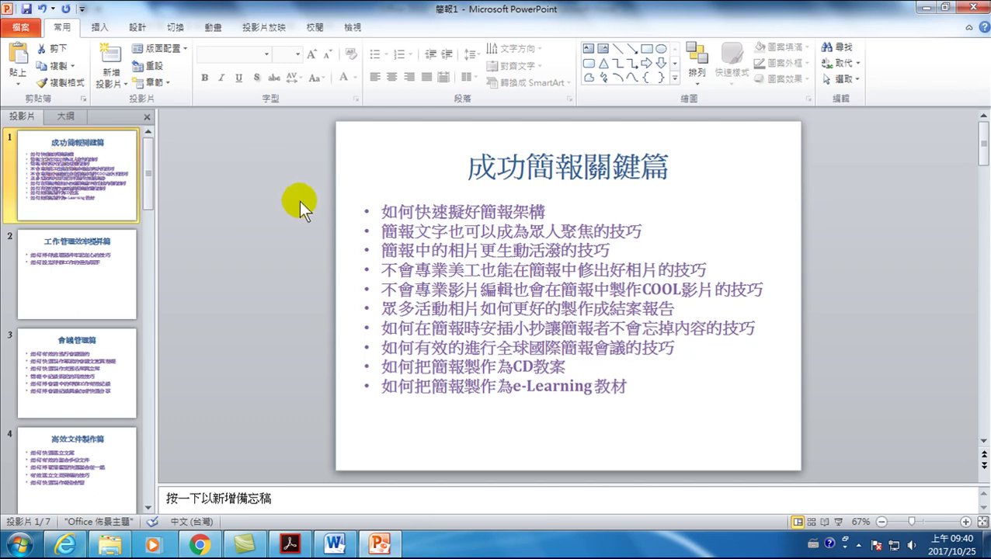
- Compare slide 2's bullet text, then return to slide 1's bullet list
click(424, 260)
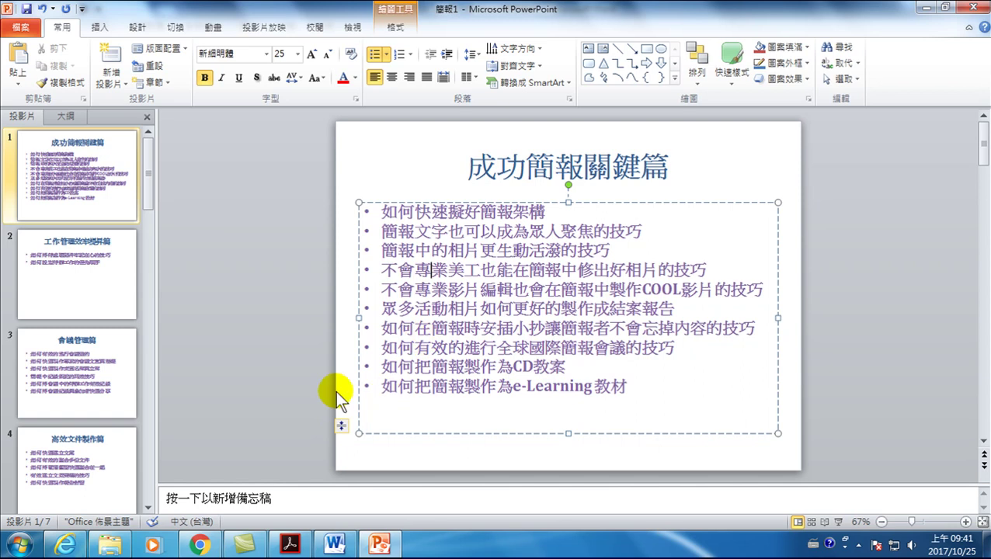
click(65, 259)
click(426, 249)
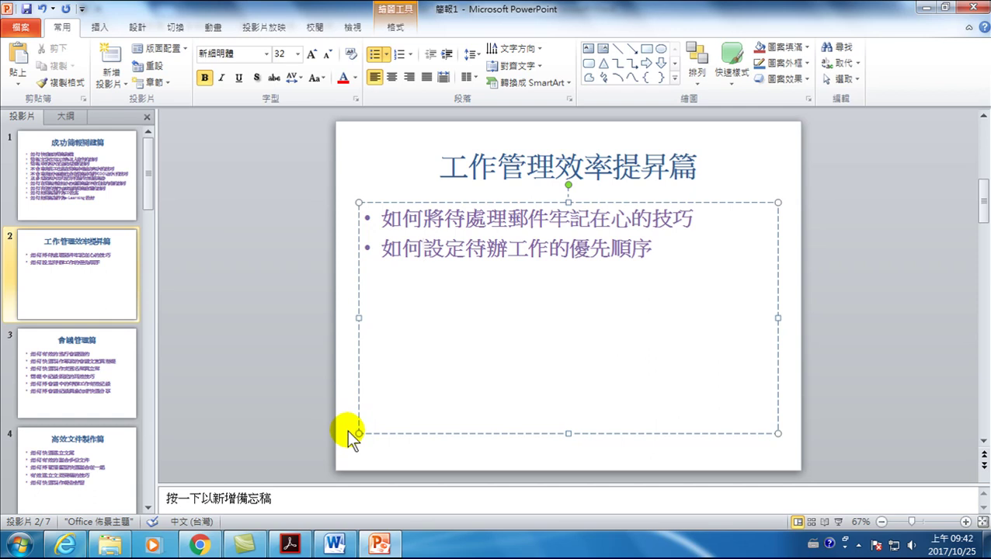
click(125, 168)
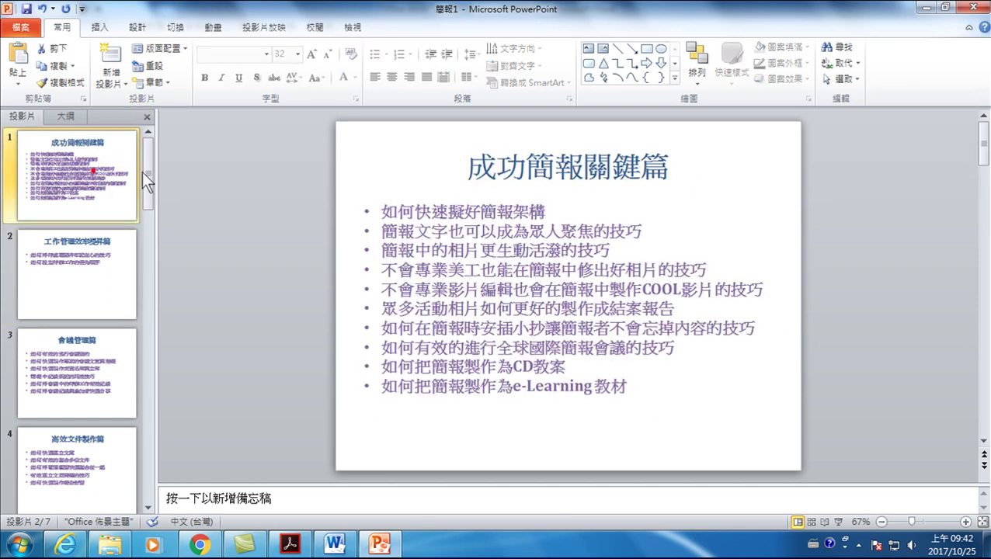
click(426, 212)
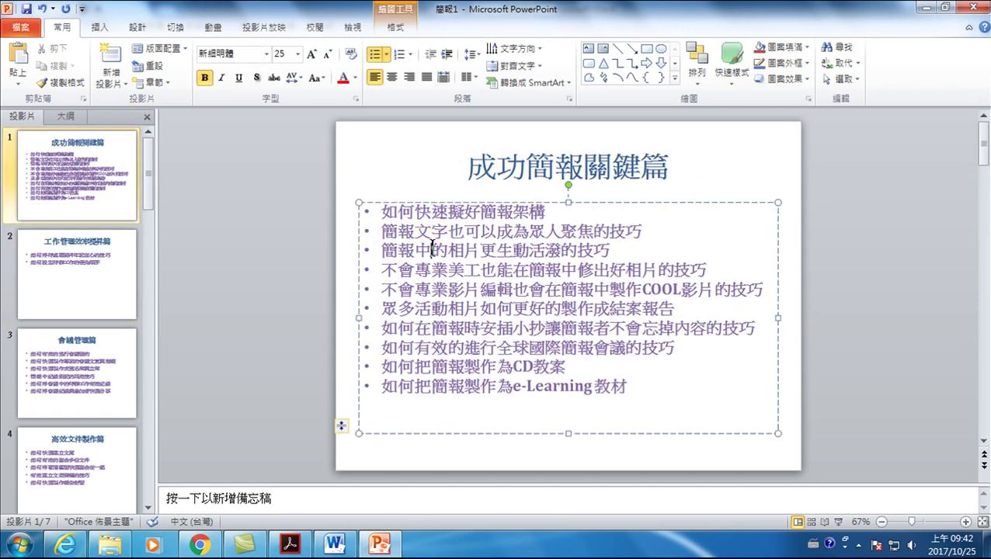
- Split slide 1's bullets into two columns via AutoFit's 將投影片變更為 2 欄 (Change to Two Columns)
click(428, 305)
click(432, 349)
click(433, 366)
click(432, 386)
click(342, 427)
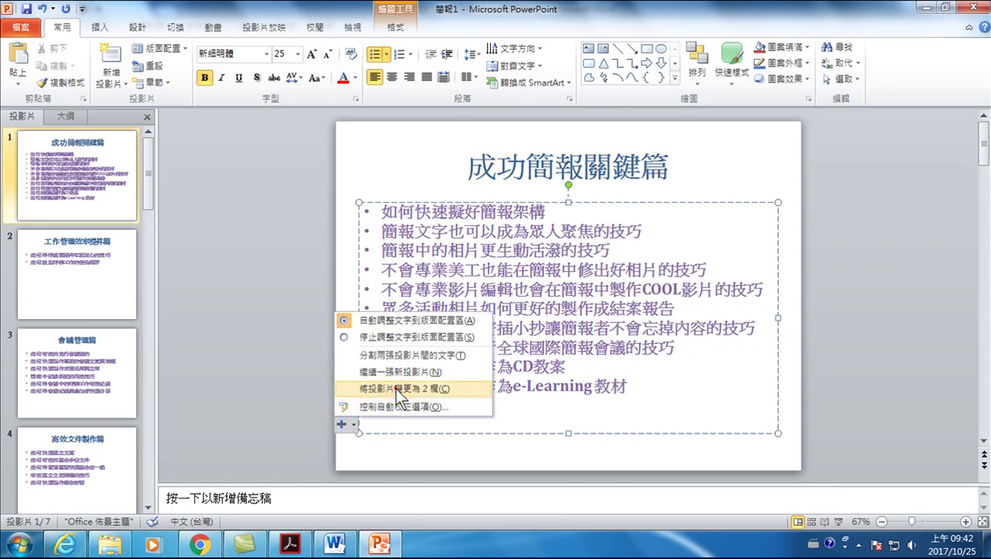
click(399, 391)
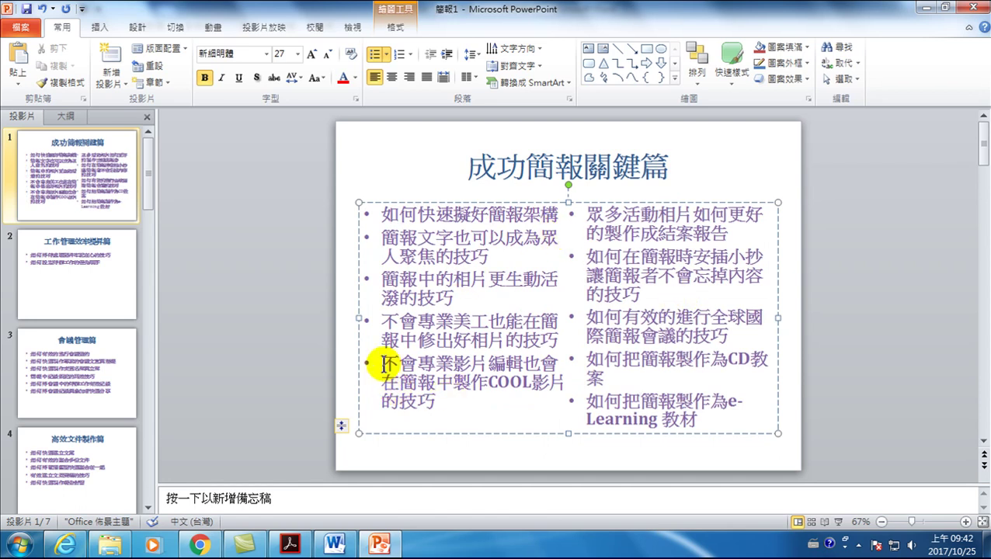
click(639, 400)
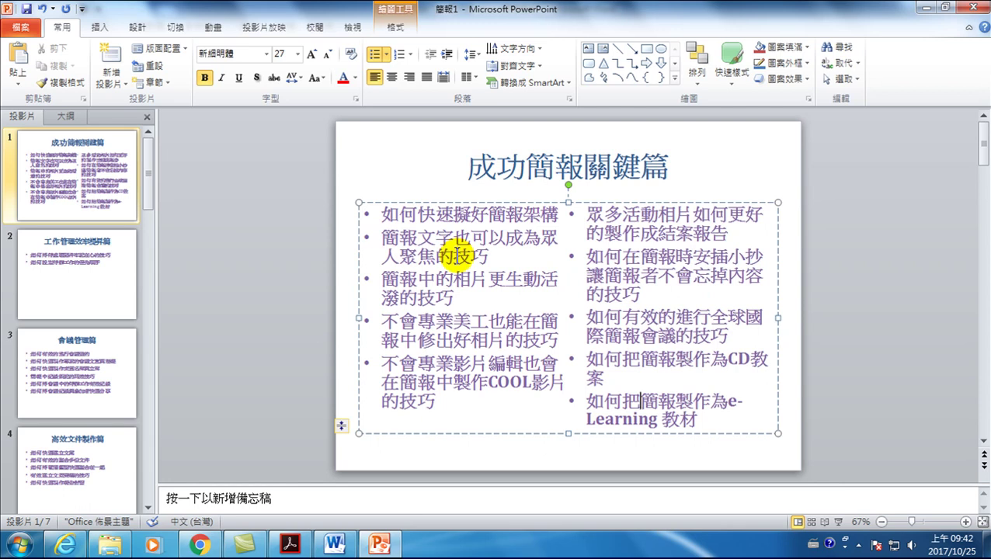
drag(413, 214, 466, 210)
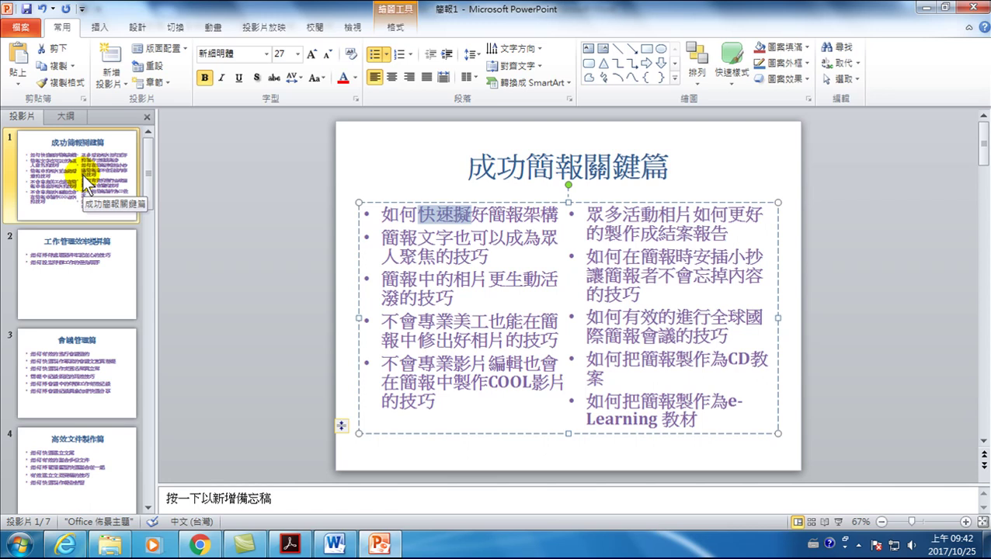
drag(588, 212, 703, 416)
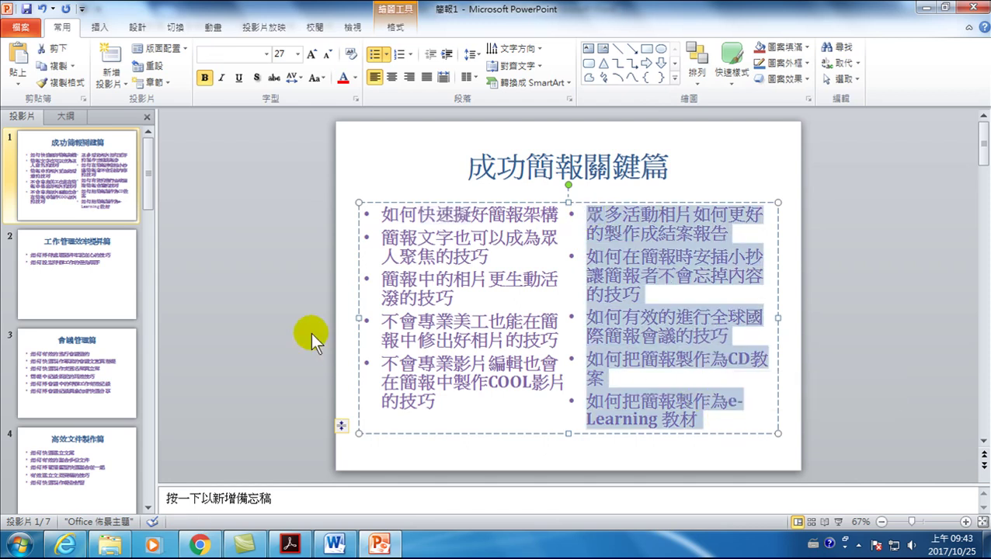
click(418, 322)
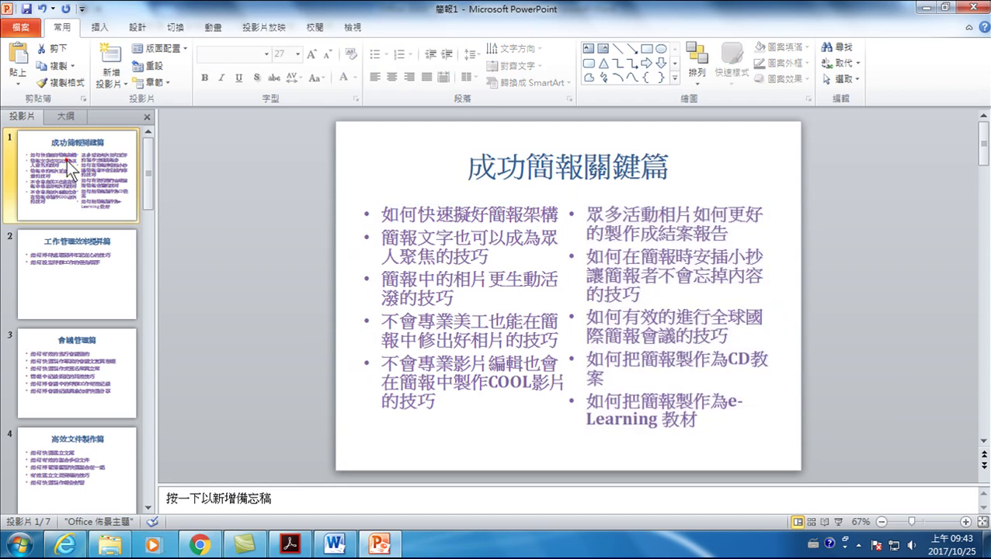
click(342, 426)
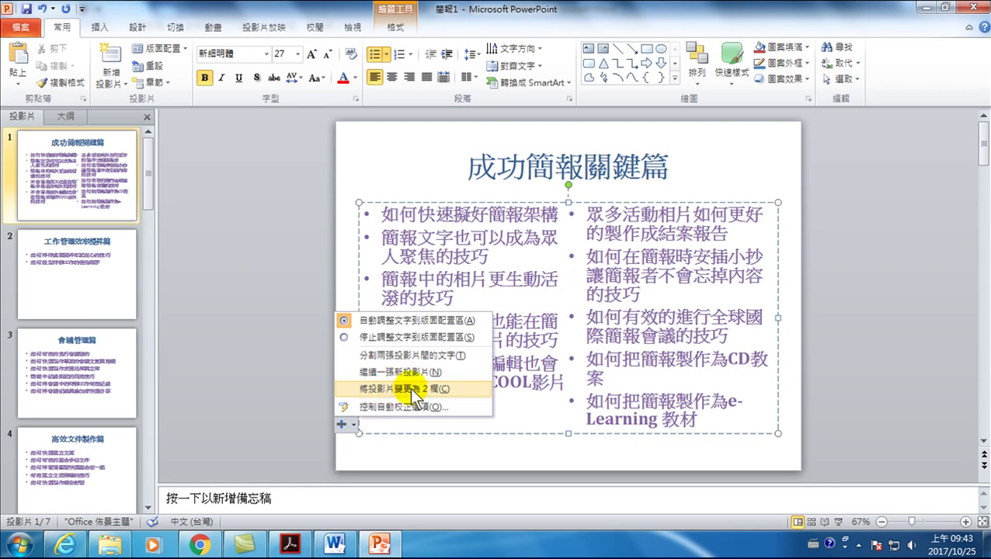
click(447, 241)
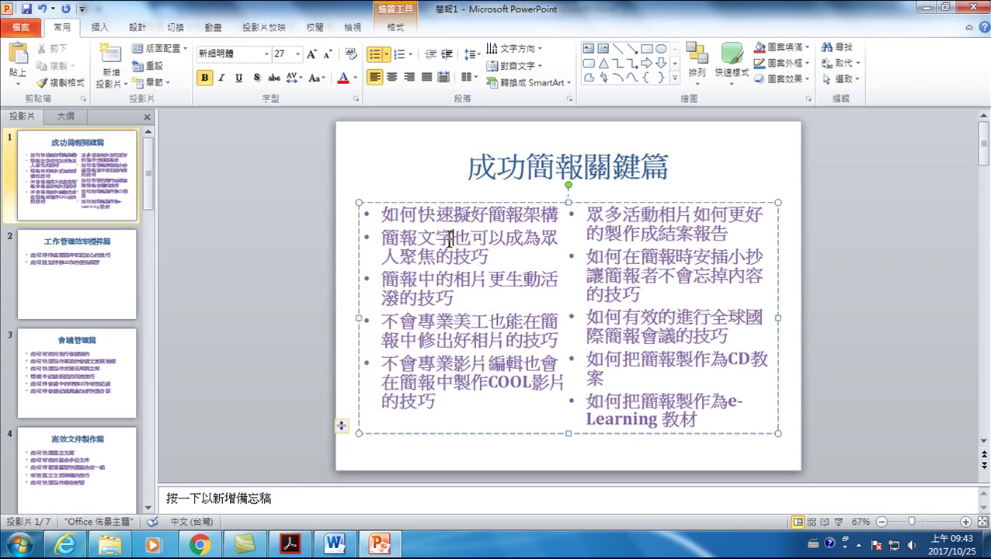